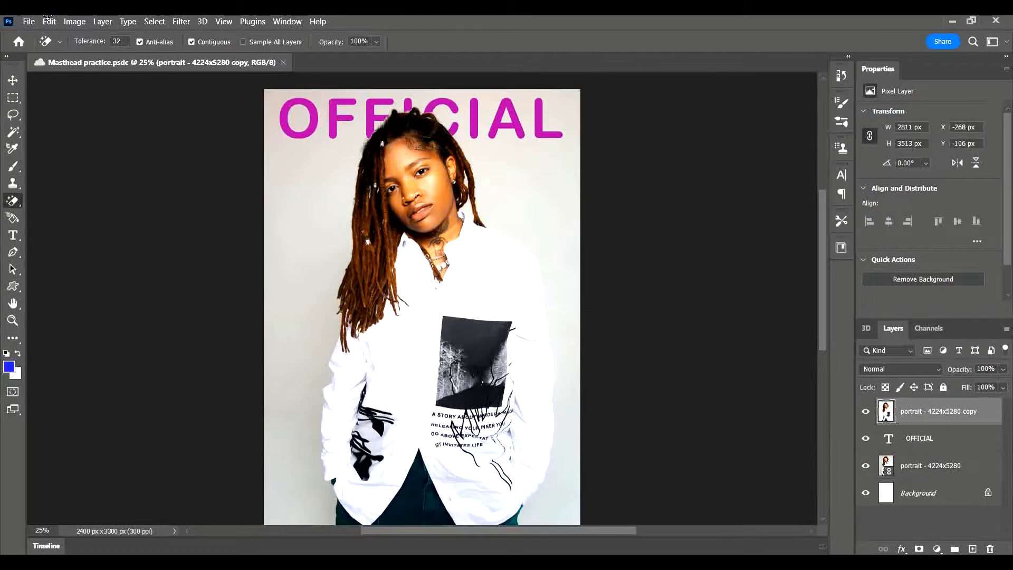
# Step: Create a new 8 × 11 in, 300 ppi document with a white background
pyautogui.click(29, 22)
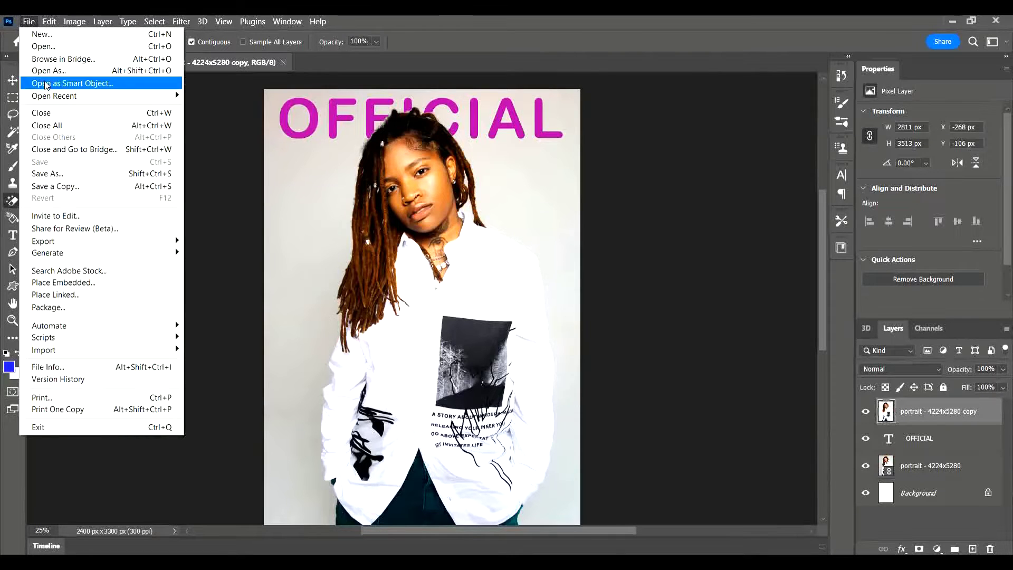
pyautogui.click(56, 33)
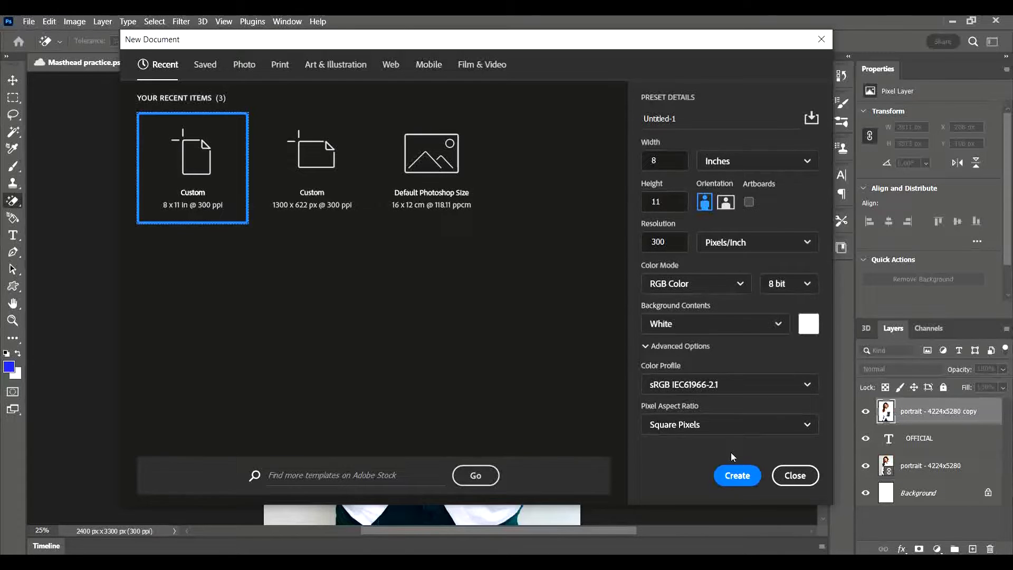
pyautogui.click(737, 475)
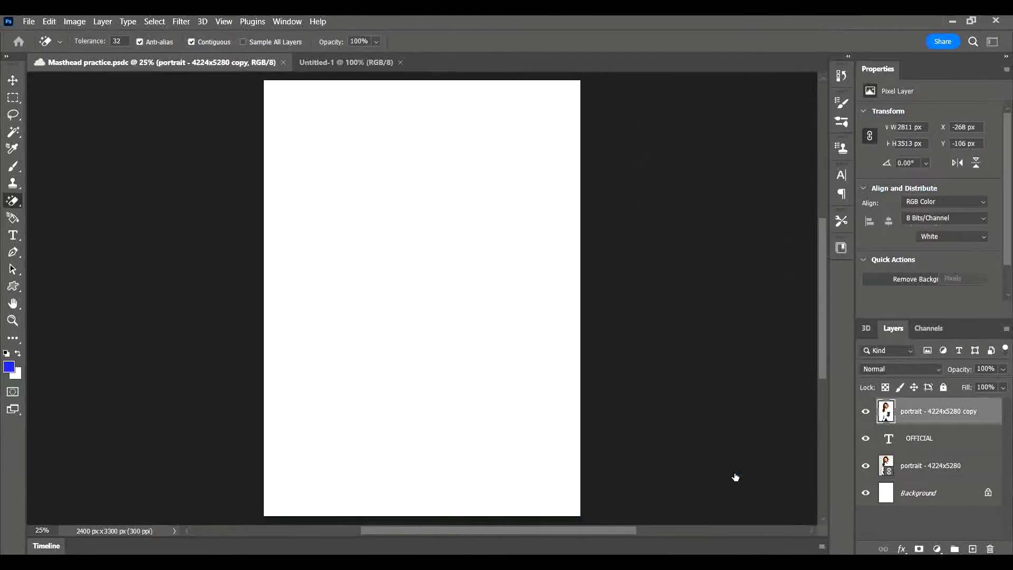
# Step: Place the portrait photo as an embedded layer and scale it to about 65.55% to cover the page
pyautogui.click(29, 22)
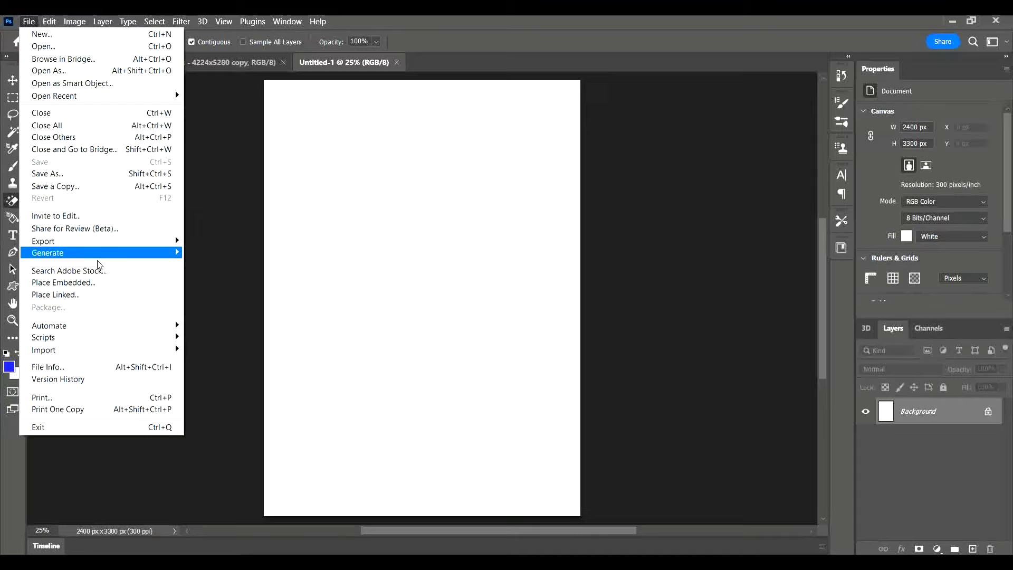
pyautogui.click(102, 288)
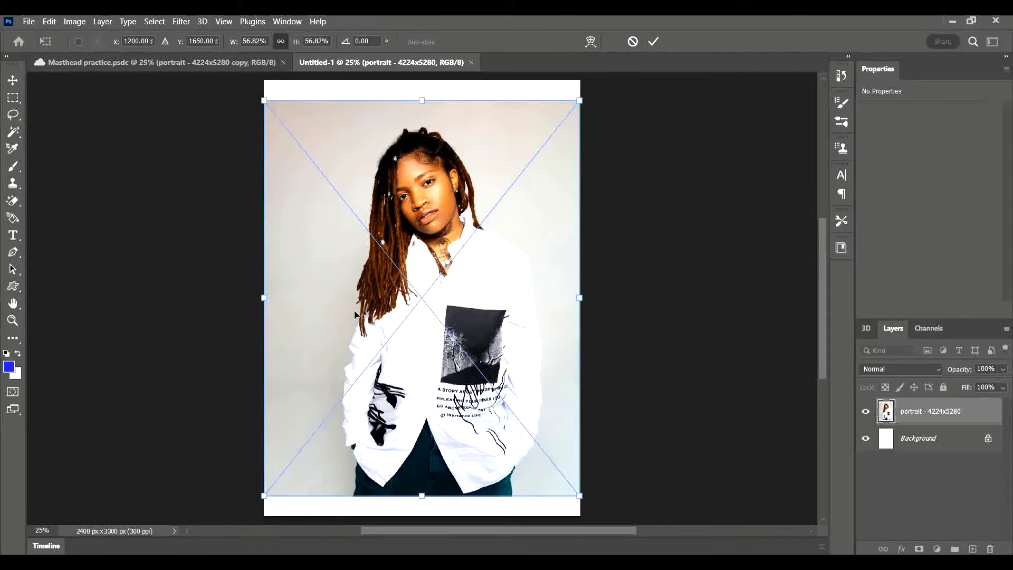
pyautogui.moveTo(481, 264); pyautogui.dragTo(457, 228)
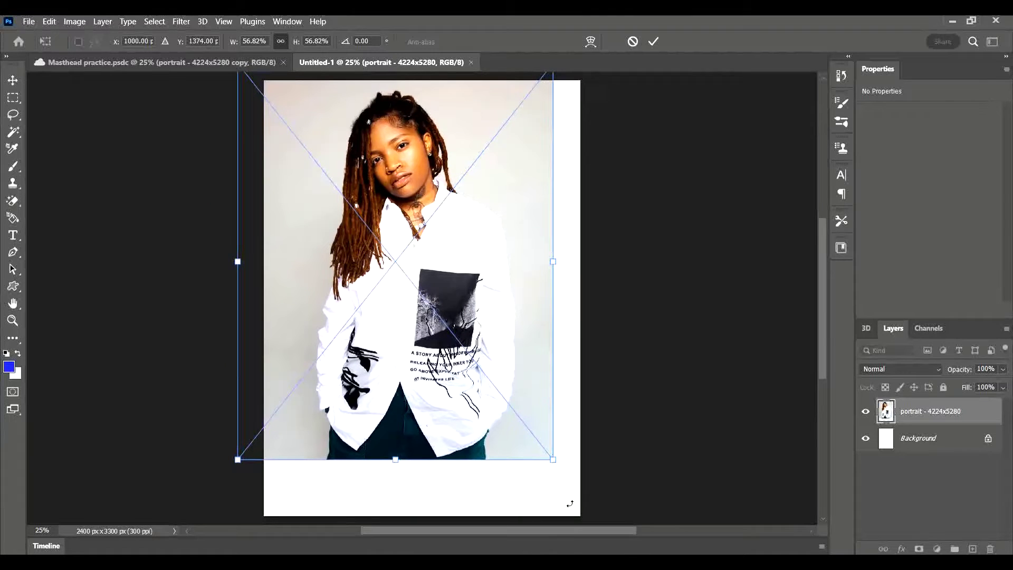
pyautogui.moveTo(552, 459); pyautogui.dragTo(602, 517)
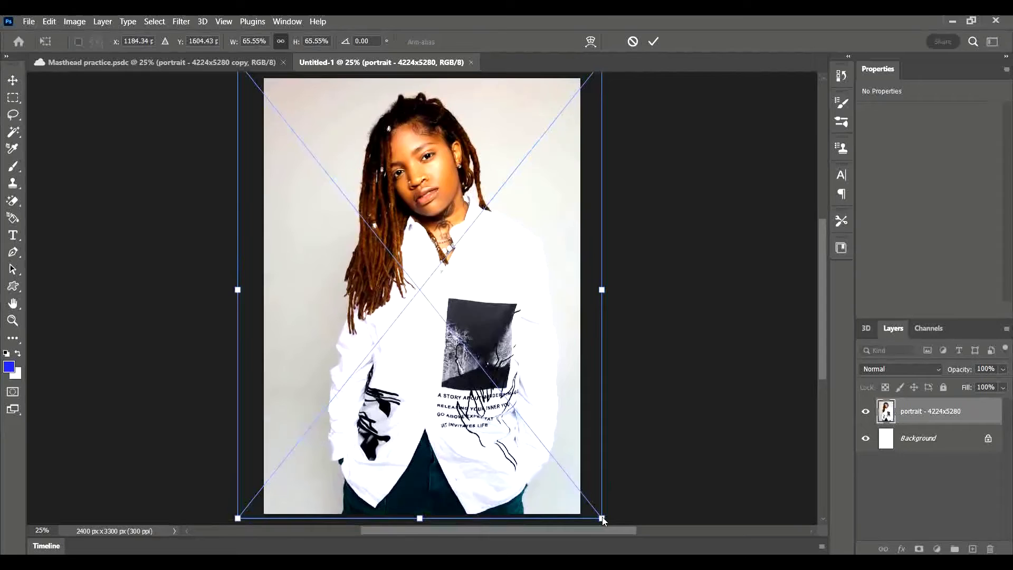
pyautogui.moveTo(477, 326); pyautogui.dragTo(472, 325)
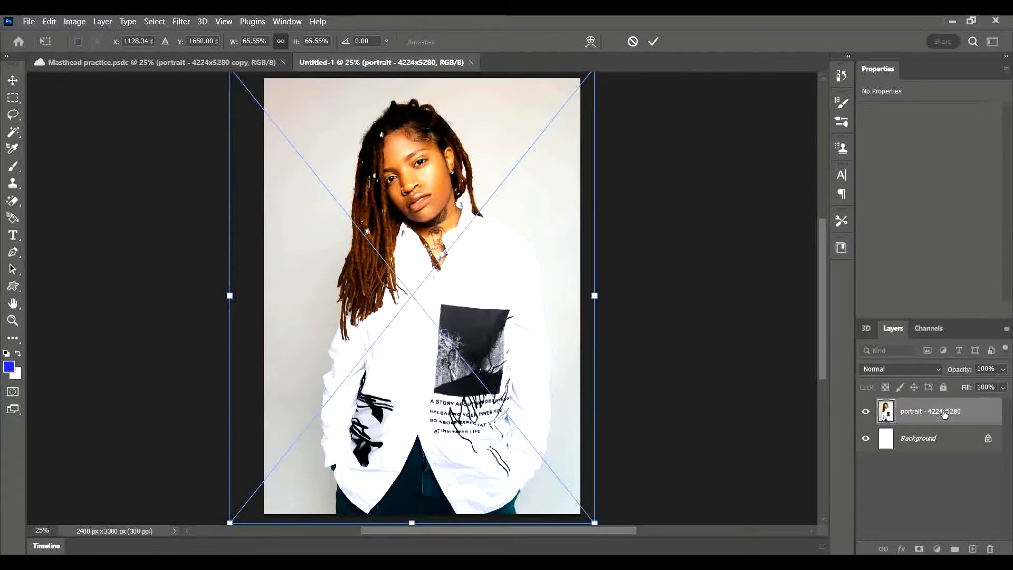
# Step: Commit the portrait transform and duplicate its layer as 'top image'
pyautogui.press('Return')
pyautogui.rightClick(974, 414)
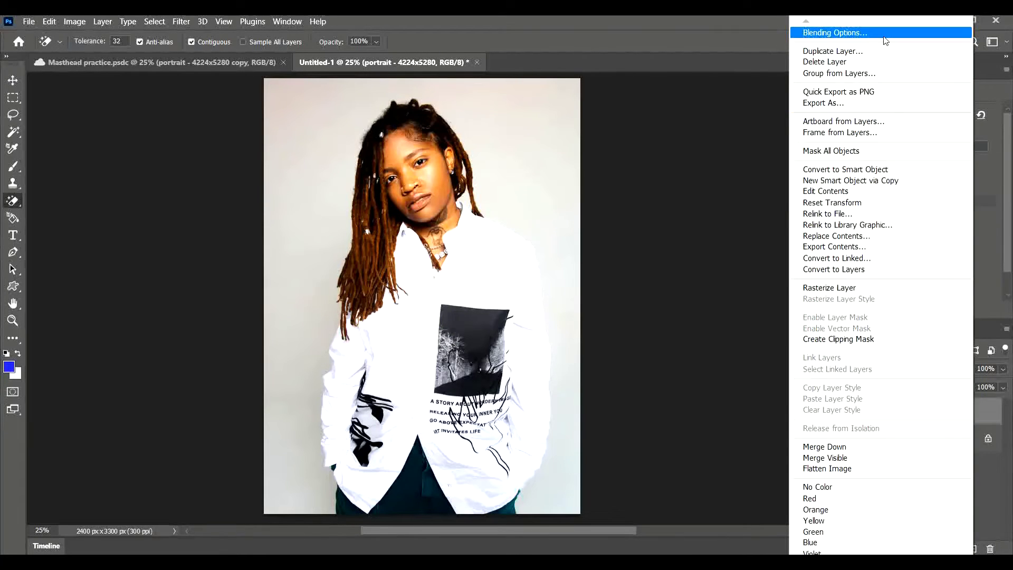
pyautogui.click(880, 51)
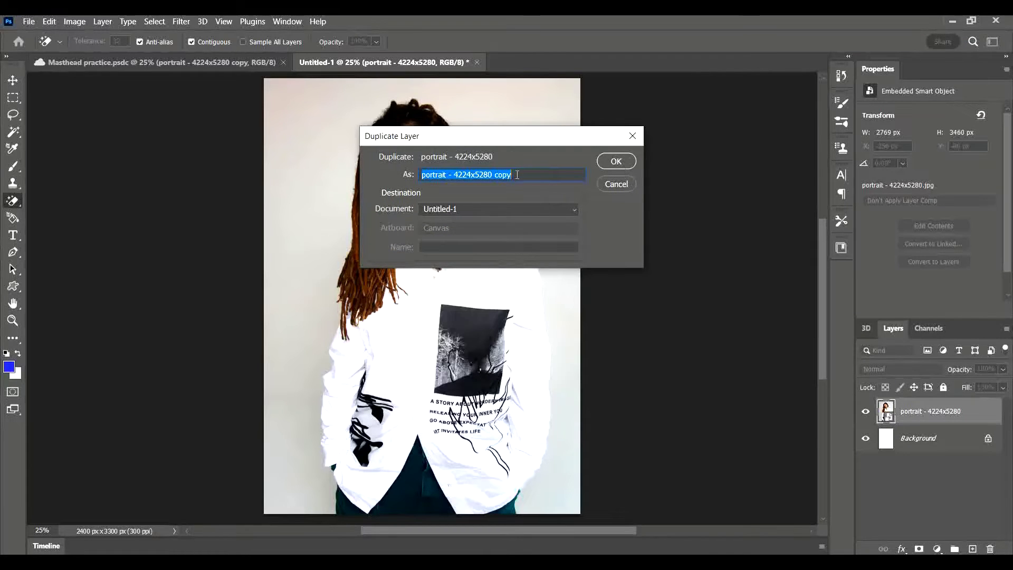
pyautogui.moveTo(517, 175); pyautogui.dragTo(419, 181)
pyautogui.write('top ')
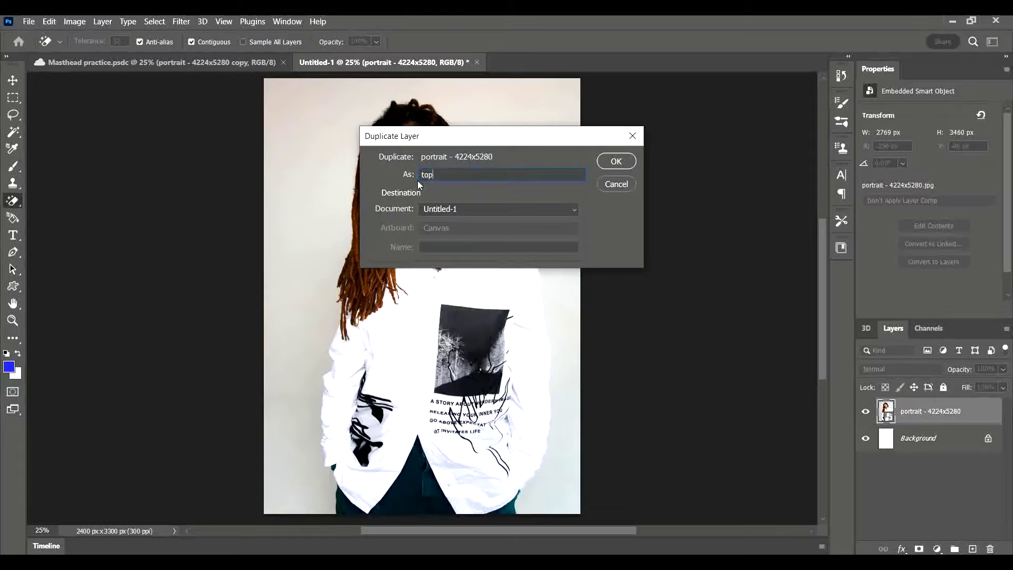
pyautogui.write('image')
pyautogui.click(628, 160)
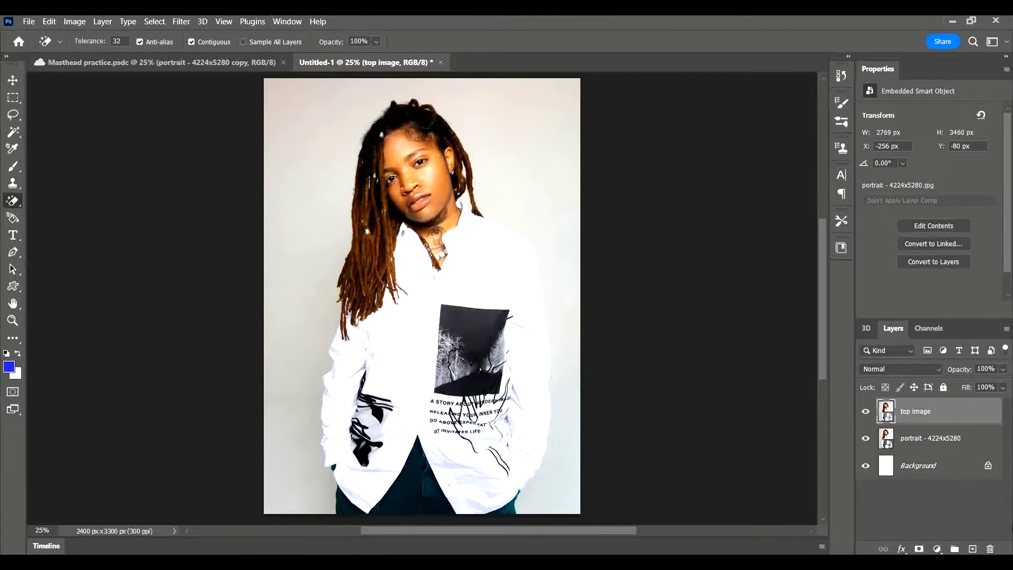
# Step: Add a text box across the top of the page reading 'OFFICIAL' and select the word
pyautogui.click(11, 235)
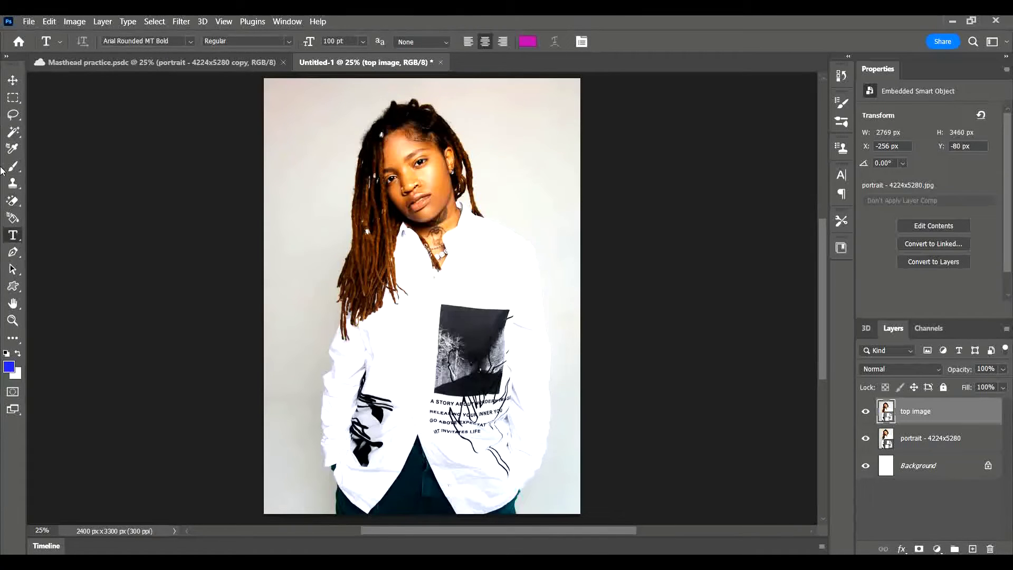
pyautogui.moveTo(281, 94); pyautogui.dragTo(576, 159)
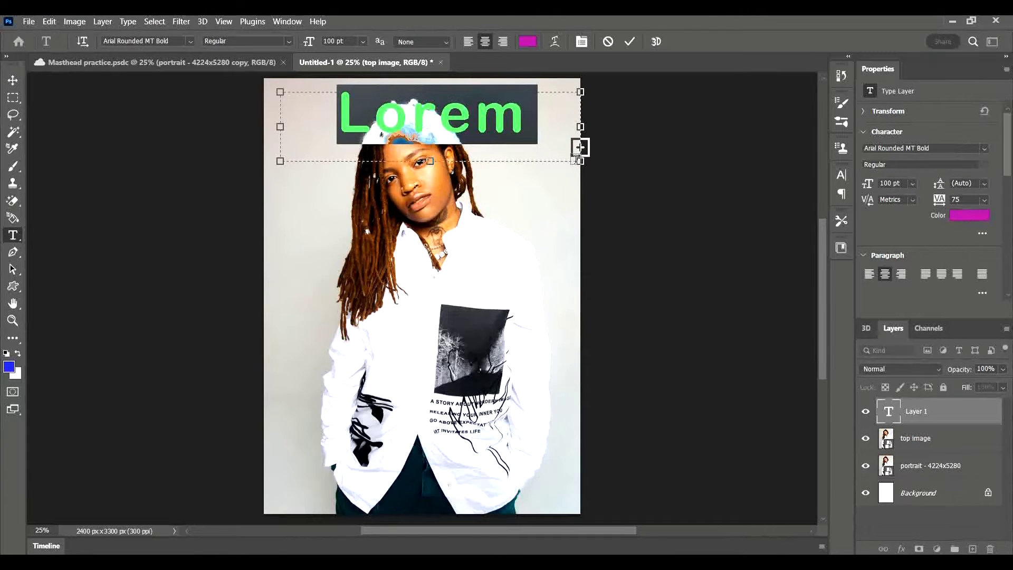
pyautogui.write('OFFICIAL')
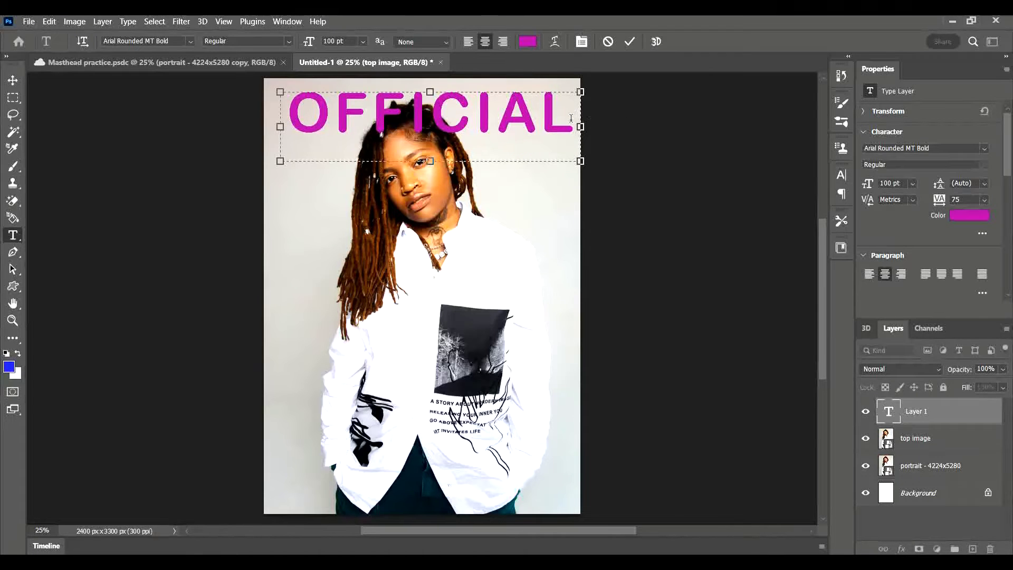
pyautogui.moveTo(556, 114); pyautogui.dragTo(269, 111)
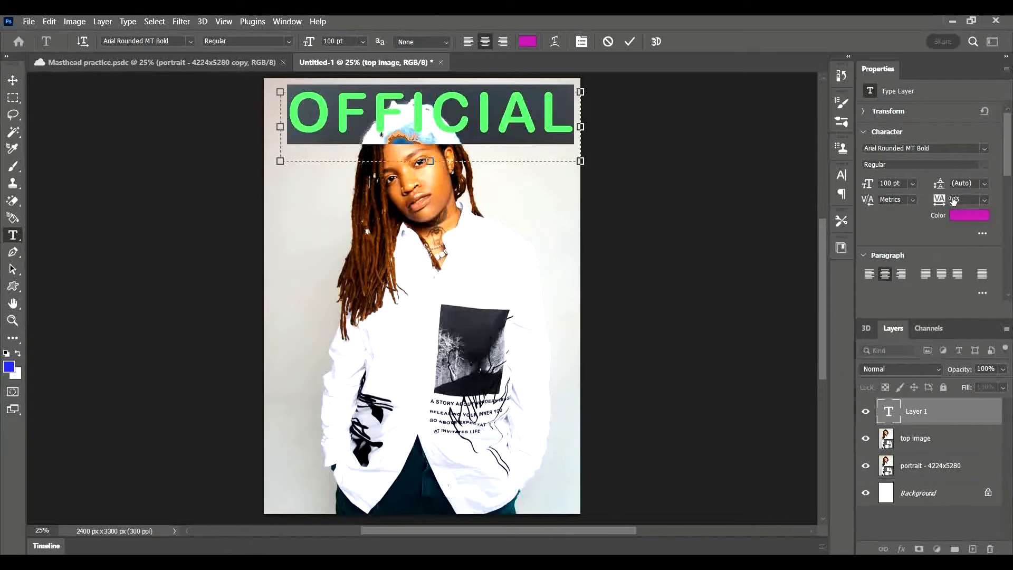
# Step: Set the OFFICIAL text tracking to 100 and commit the text with the Move tool
pyautogui.click(985, 200)
pyautogui.click(971, 317)
pyautogui.click(985, 199)
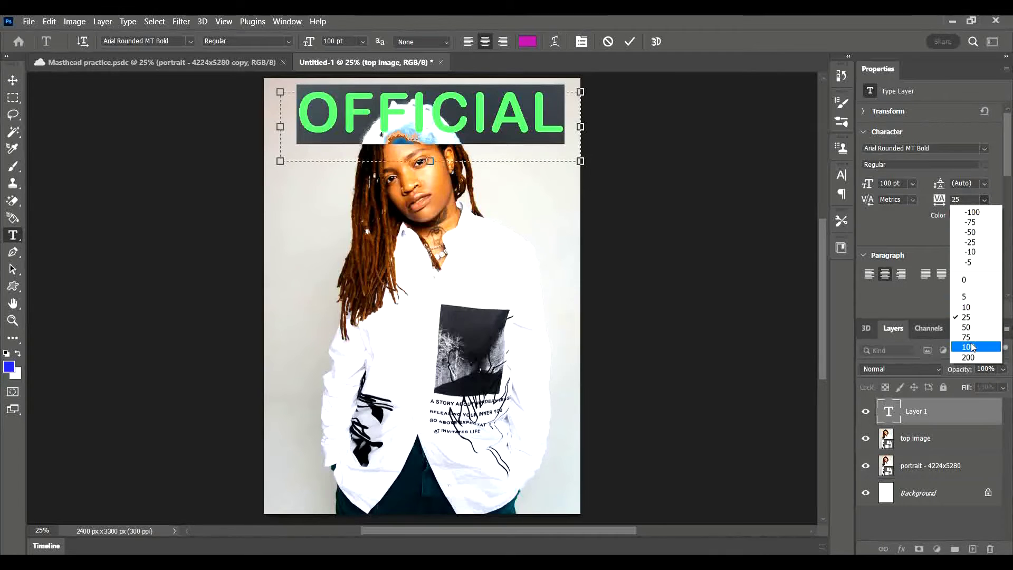
pyautogui.click(974, 347)
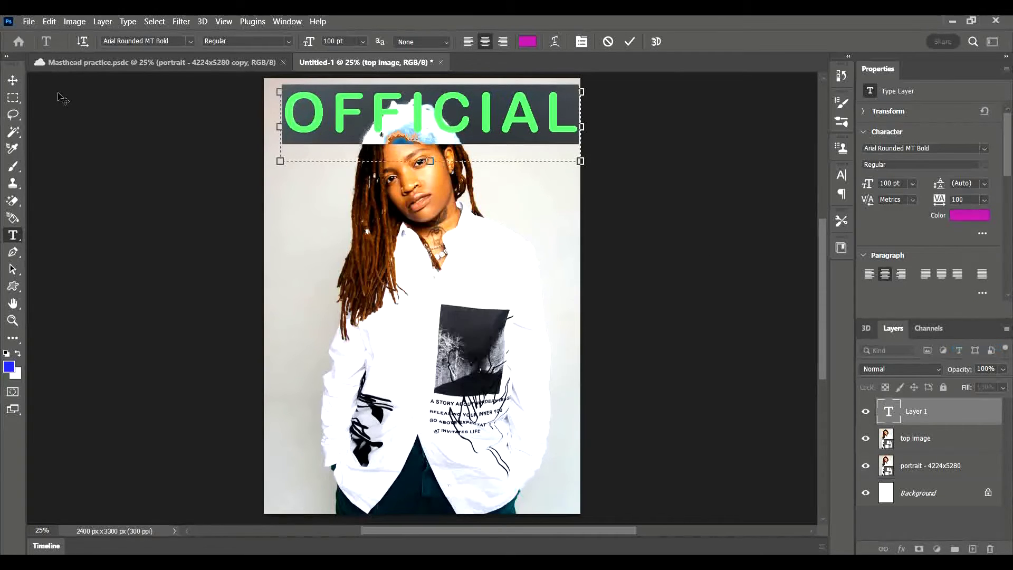
pyautogui.click(17, 83)
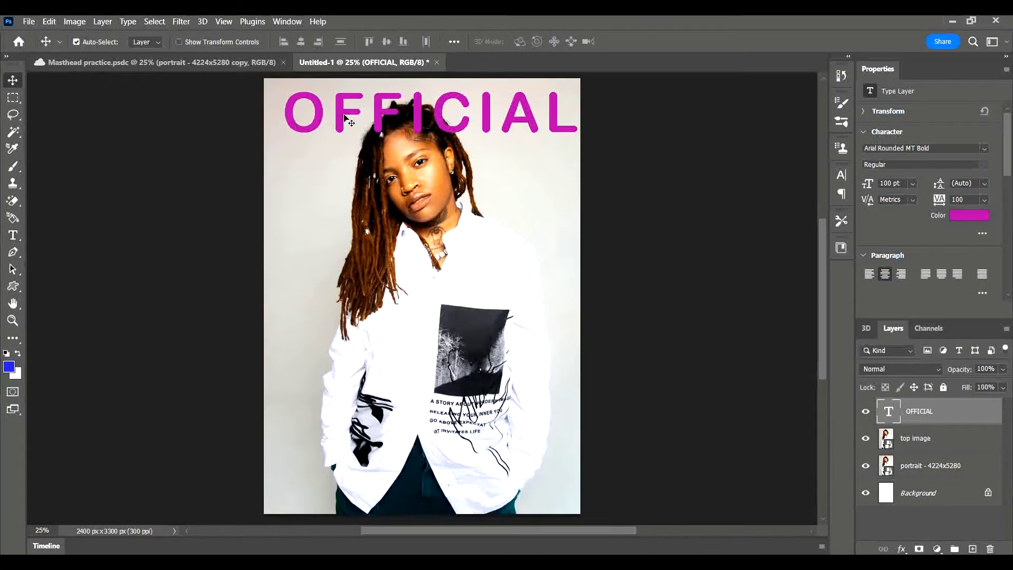
# Step: Nudge the OFFICIAL text slightly and move its layer below 'top image'
pyautogui.moveTo(347, 119); pyautogui.dragTo(340, 123)
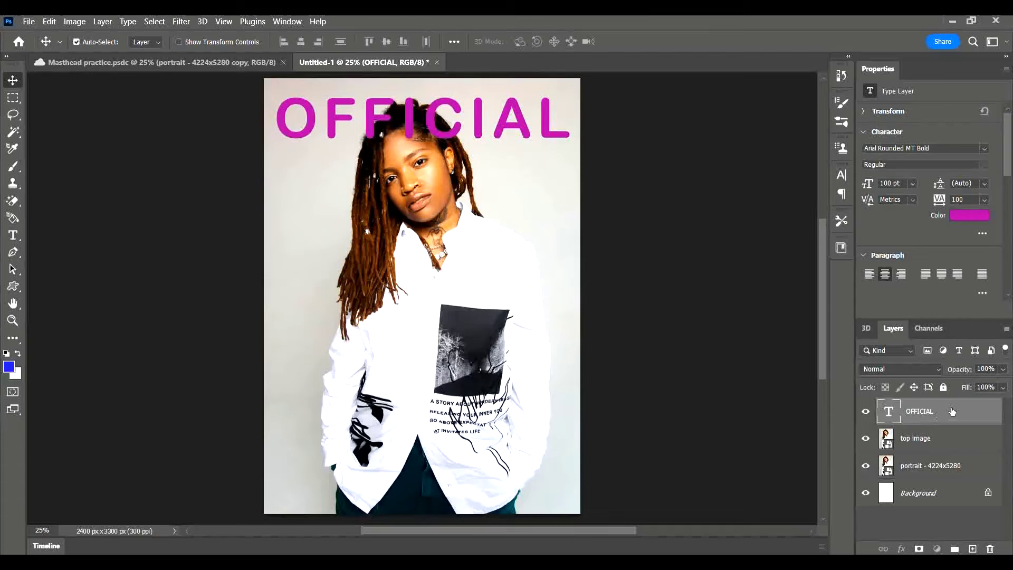
pyautogui.moveTo(952, 411); pyautogui.dragTo(957, 446)
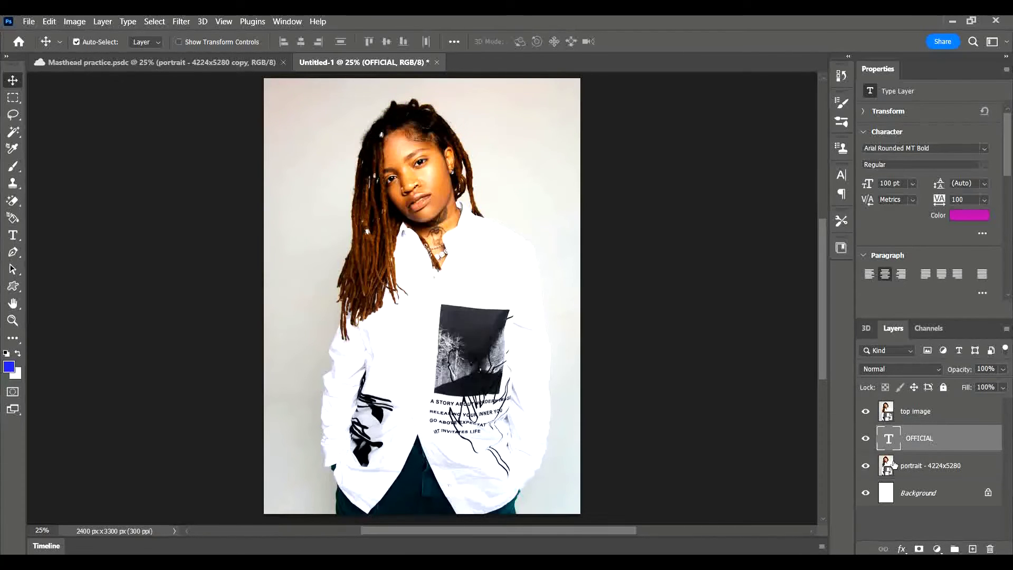
# Step: Select the 'top image' layer and switch to the Magic Eraser Tool
pyautogui.click(921, 412)
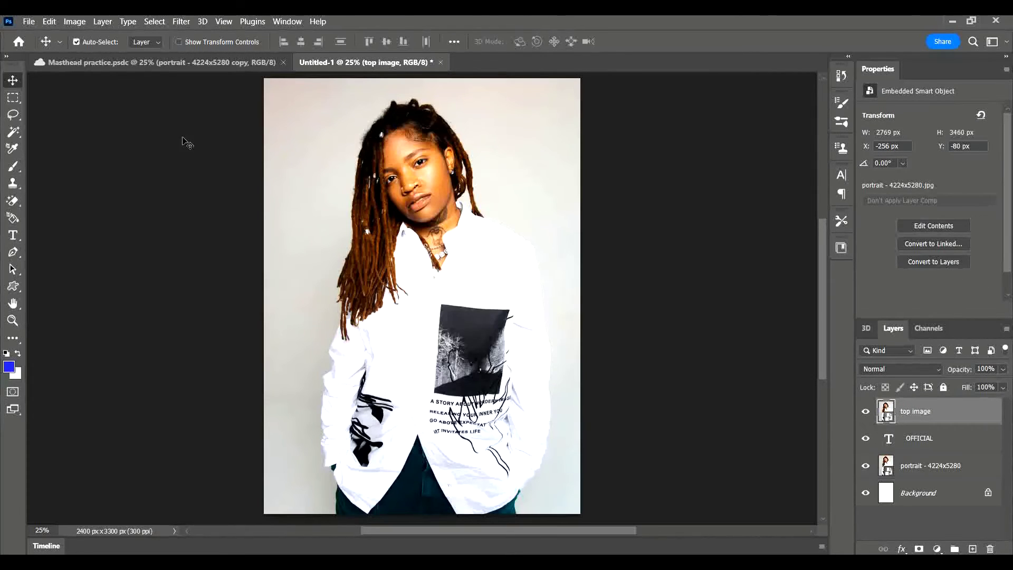
pyautogui.click(13, 202)
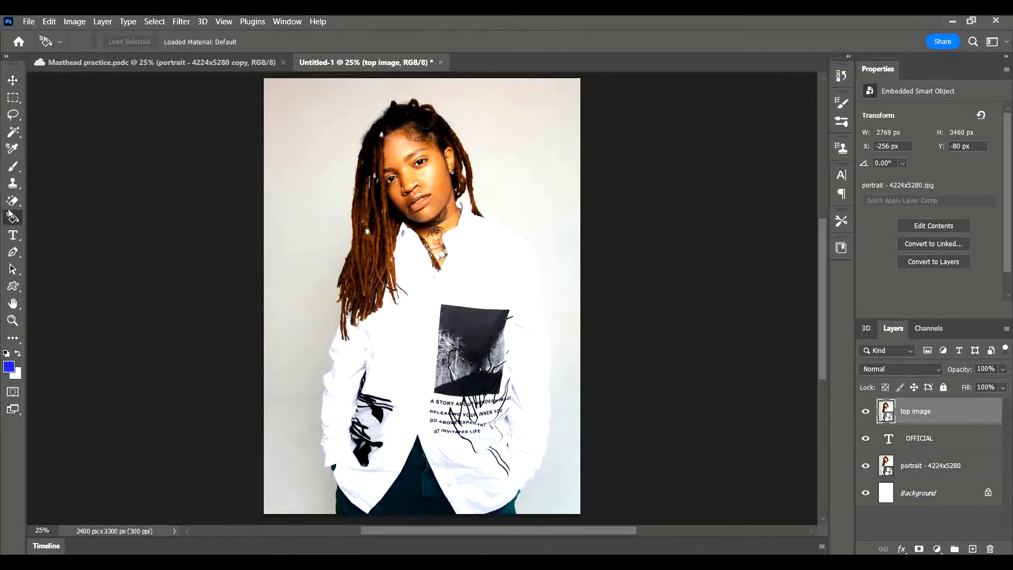
pyautogui.rightClick(12, 203)
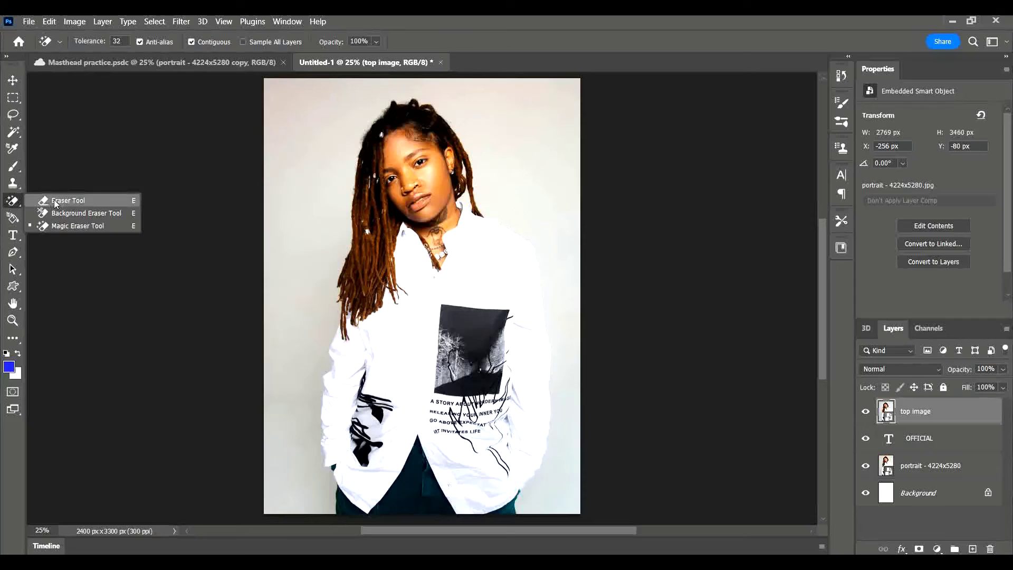
pyautogui.click(102, 226)
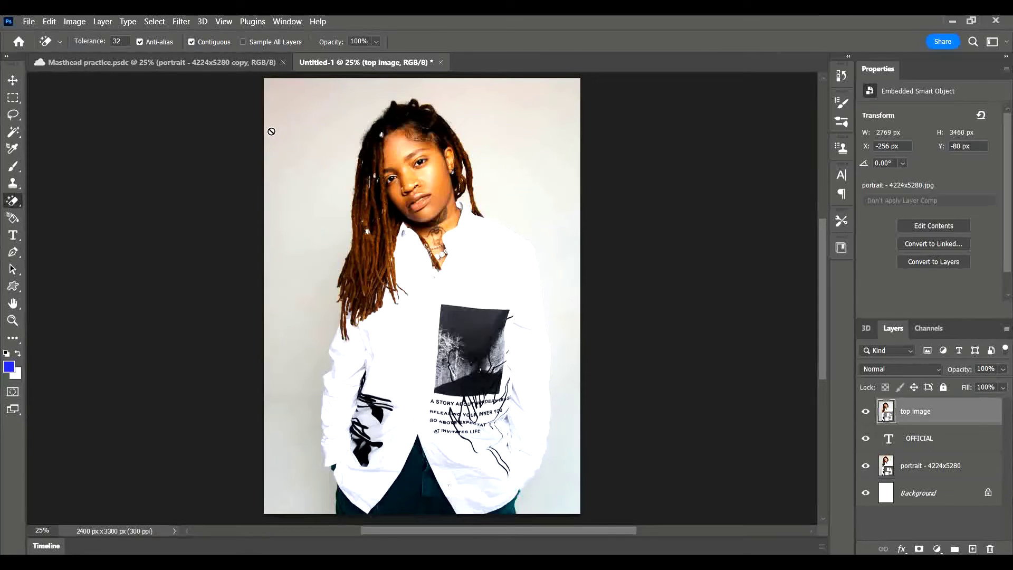
# Step: Rasterize 'top image' and erase its grey backdrop around the woman
pyautogui.click(327, 100)
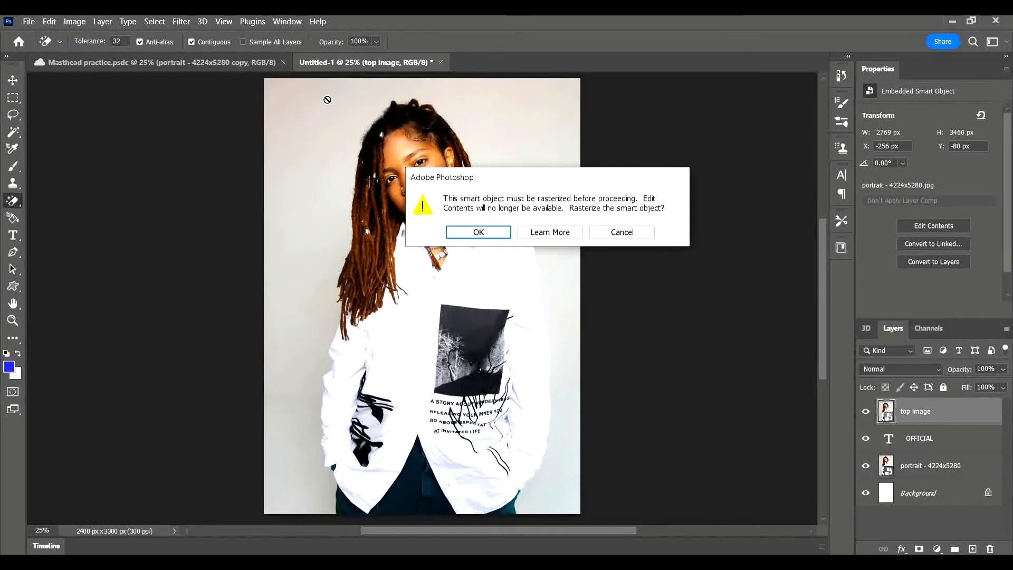
pyautogui.click(490, 233)
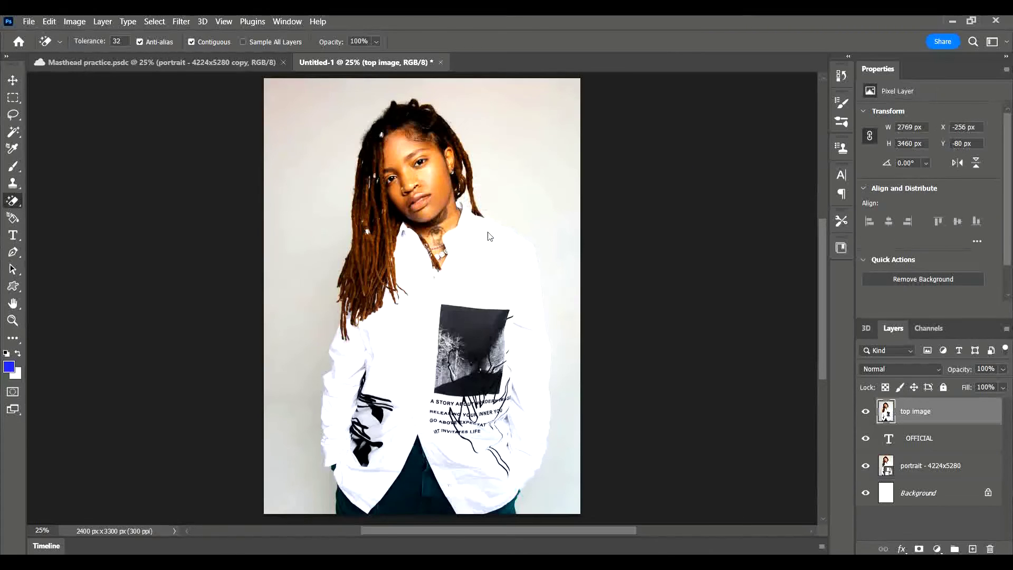
pyautogui.click(511, 170)
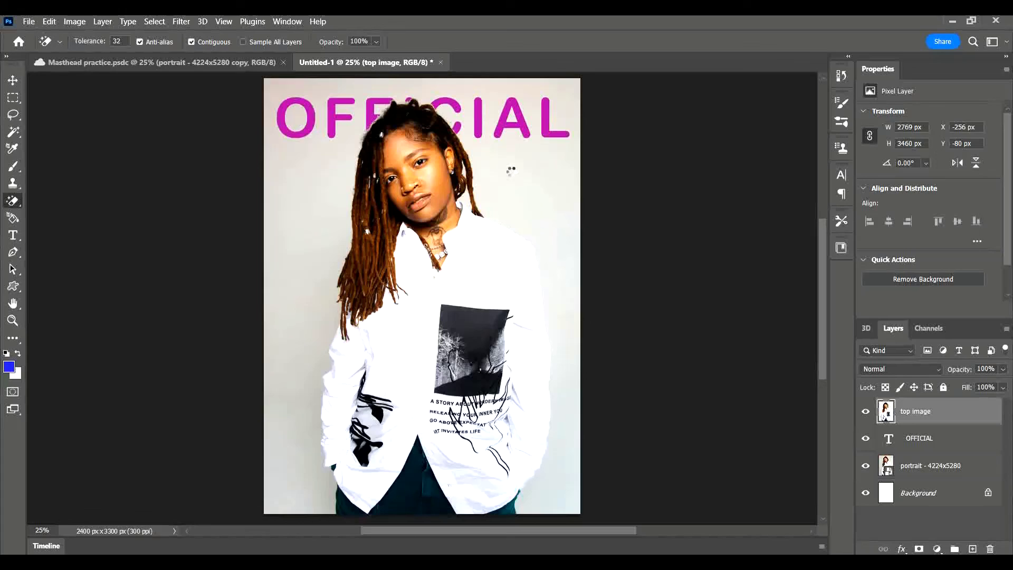